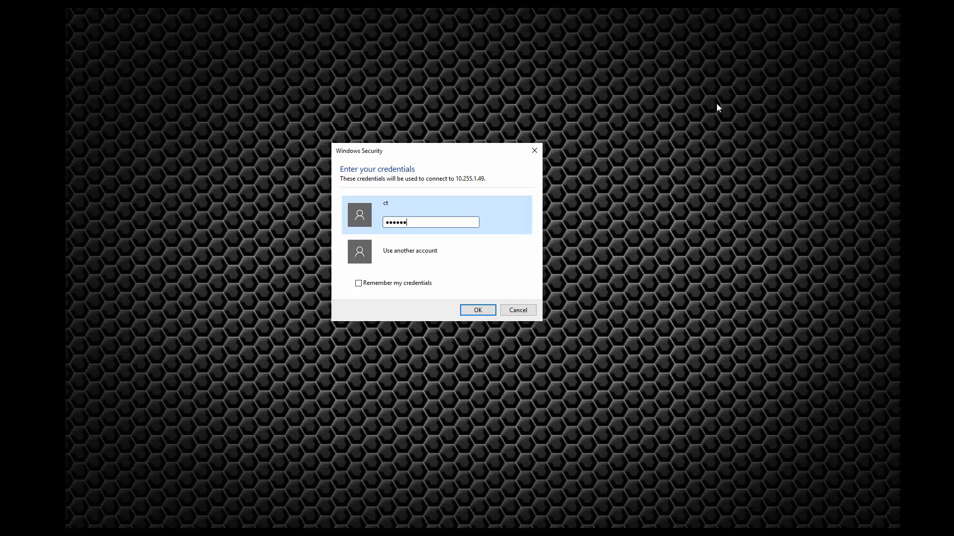
# - Submit the credentials, install the remote computer's certificate with the import wizard, and connect despite the certificate errors
pyautogui.press('Return')
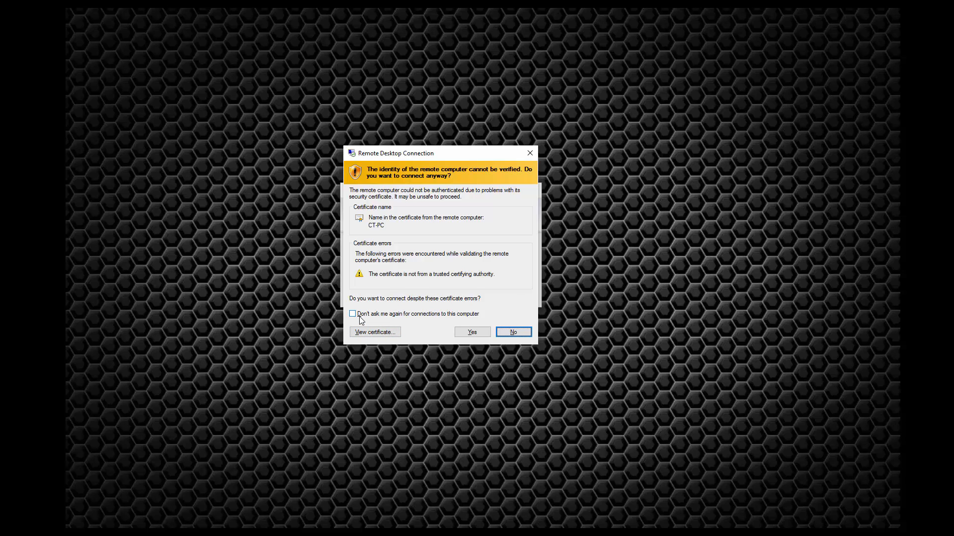
pyautogui.click(367, 334)
pyautogui.moveTo(430, 162); pyautogui.dragTo(640, 201)
pyautogui.click(668, 403)
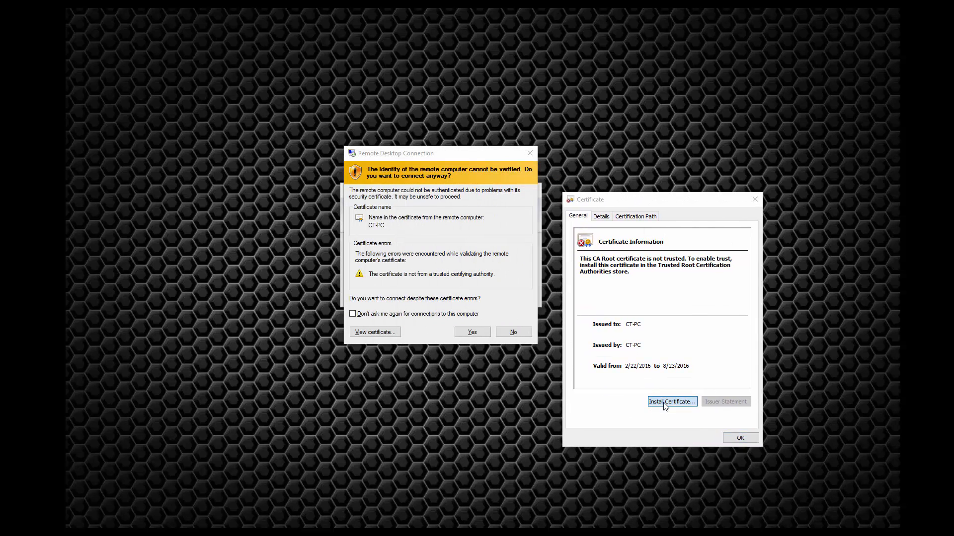
pyautogui.click(732, 441)
pyautogui.click(732, 441)
pyautogui.click(732, 444)
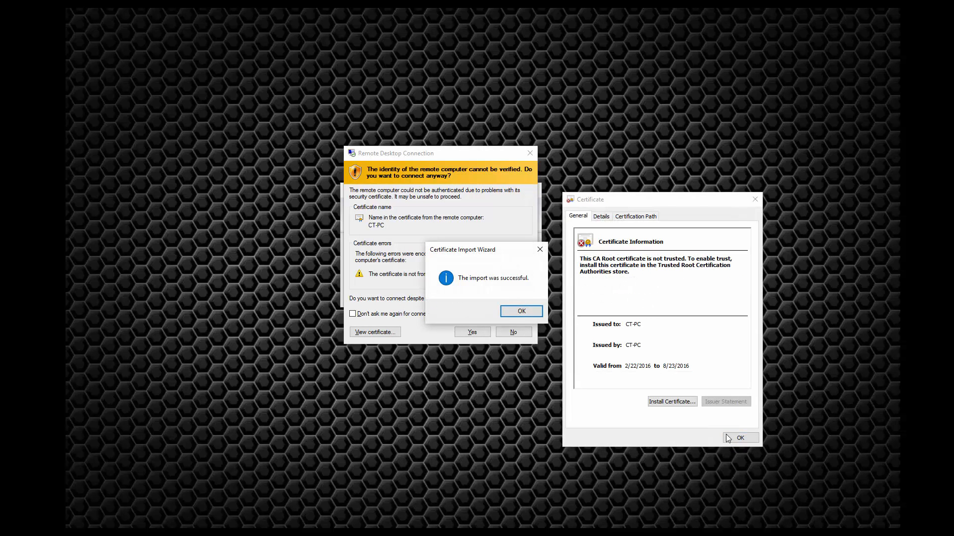
pyautogui.click(515, 310)
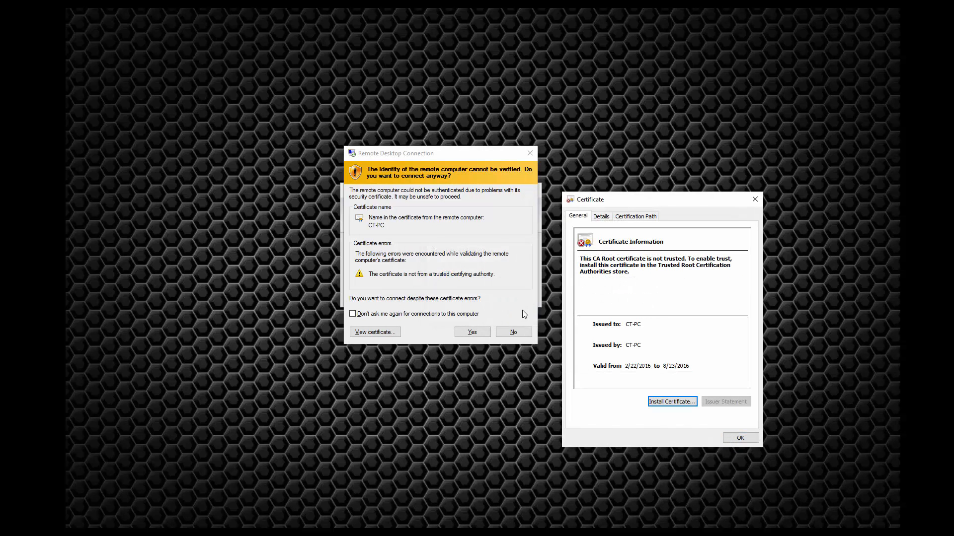
pyautogui.click(734, 438)
pyautogui.click(472, 333)
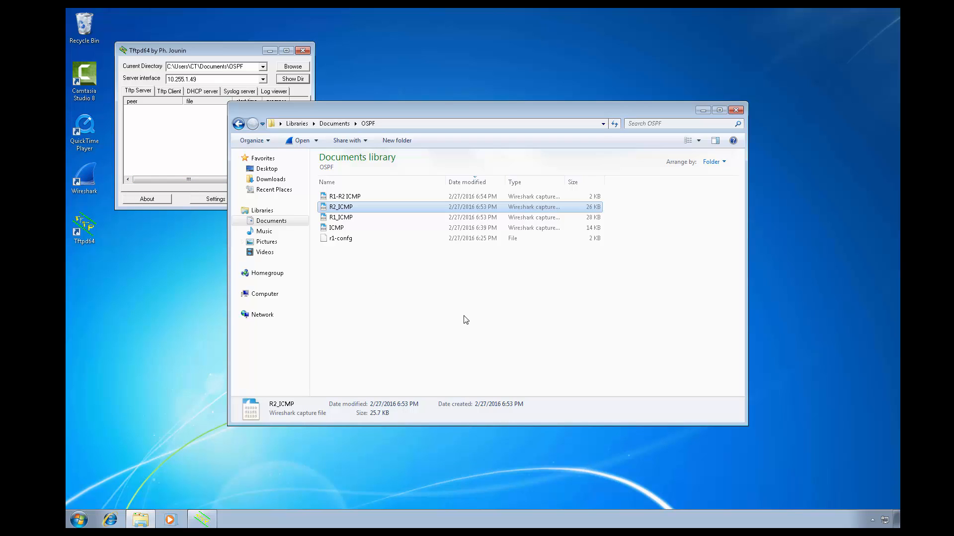
# - Slide the full-screen session's connection bar sideways along the screen edge and back
pyautogui.moveTo(560, 11)
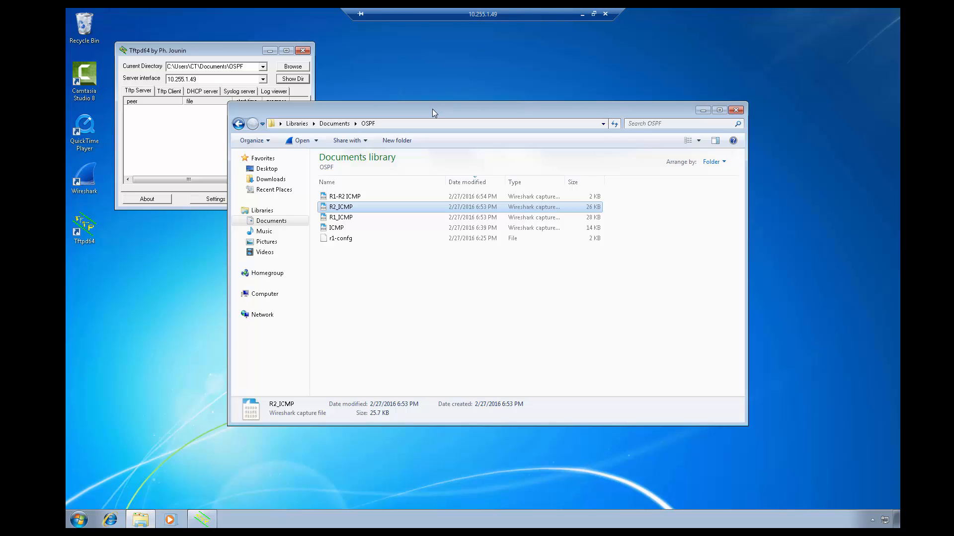
pyautogui.click(427, 69)
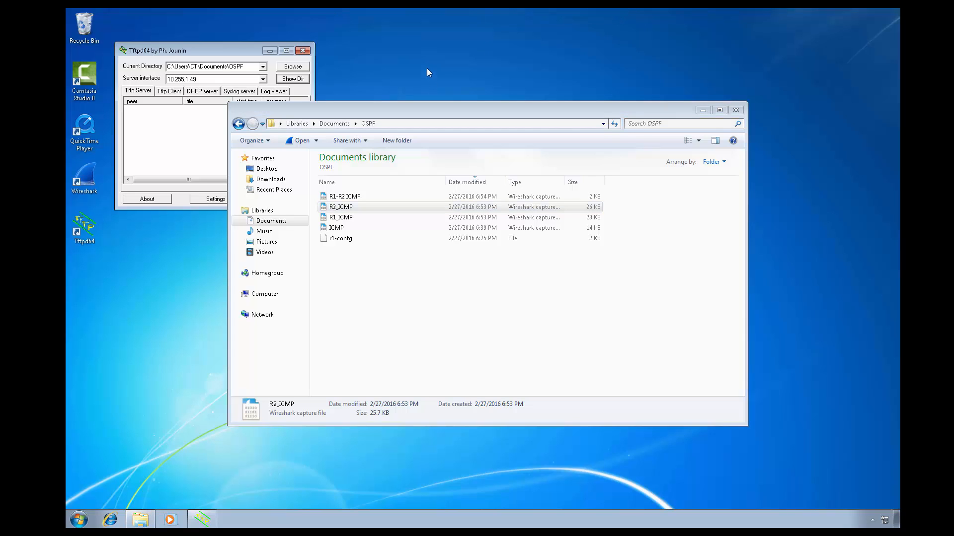
pyautogui.moveTo(448, 8)
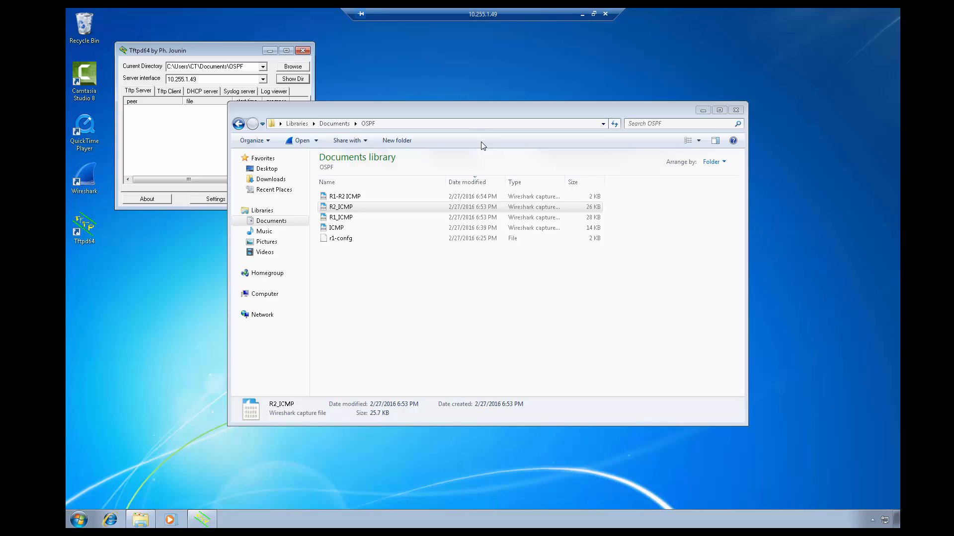
pyautogui.moveTo(477, 14); pyautogui.dragTo(569, 14)
pyautogui.moveTo(419, 23); pyautogui.dragTo(431, 22)
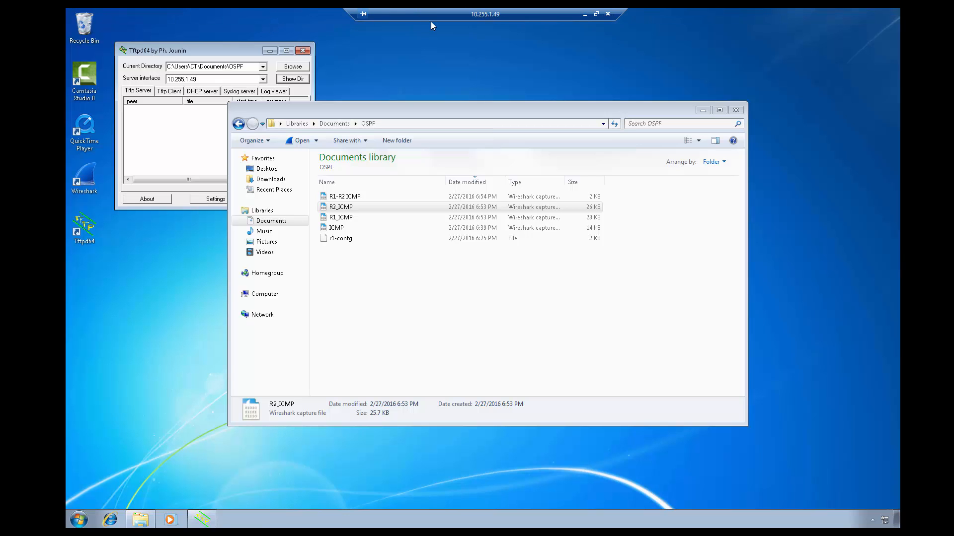
# - Restore the remote session from full screen to a window and disconnect it
pyautogui.click(600, 14)
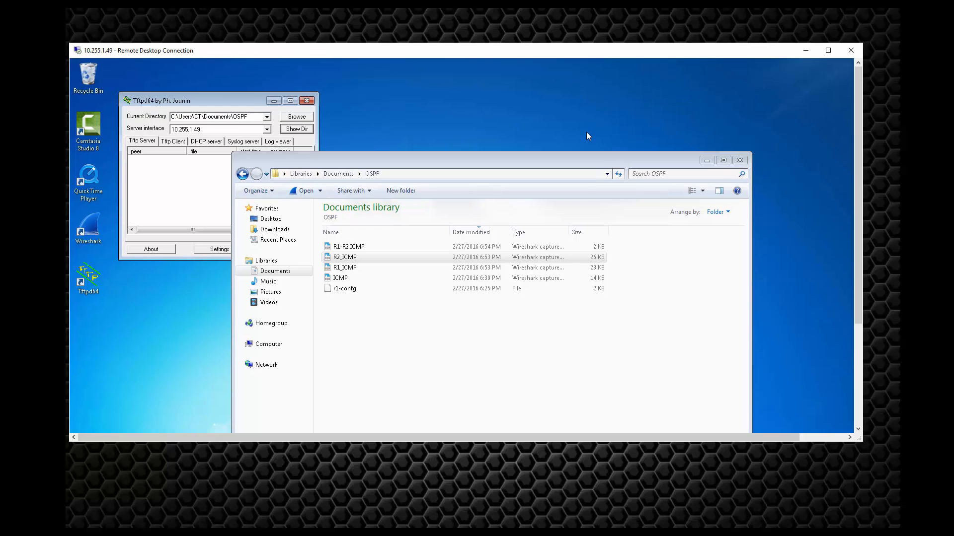
pyautogui.click(851, 51)
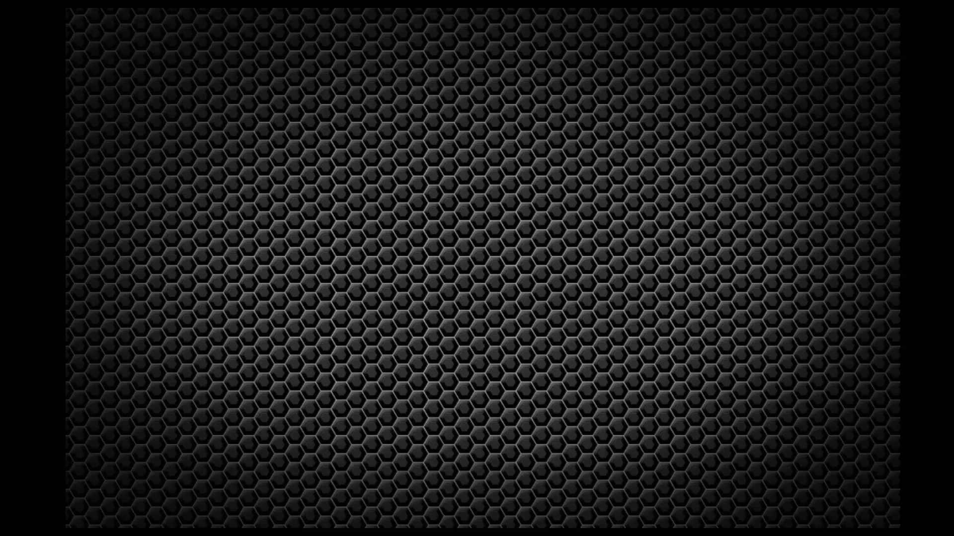
# - Expand the connection options and set the remote desktop size to Full Screen
pyautogui.moveTo(67, 119); pyautogui.dragTo(371, 170)
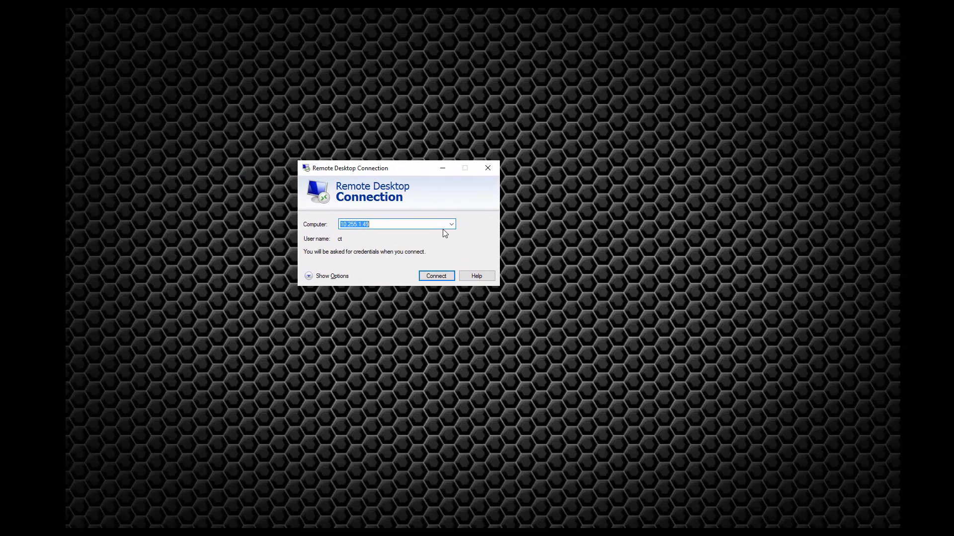
pyautogui.click(309, 276)
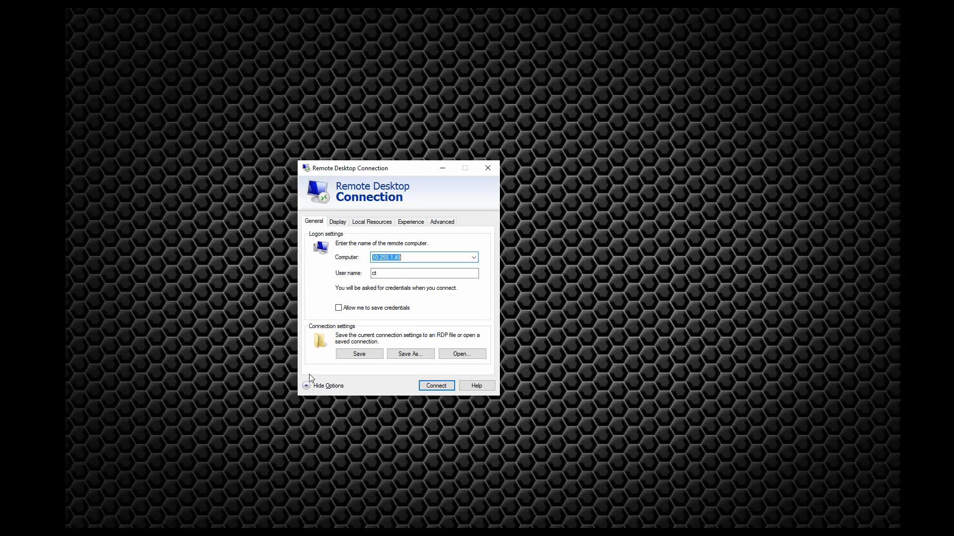
pyautogui.click(307, 385)
pyautogui.click(308, 276)
pyautogui.click(340, 223)
pyautogui.moveTo(406, 262); pyautogui.dragTo(420, 263)
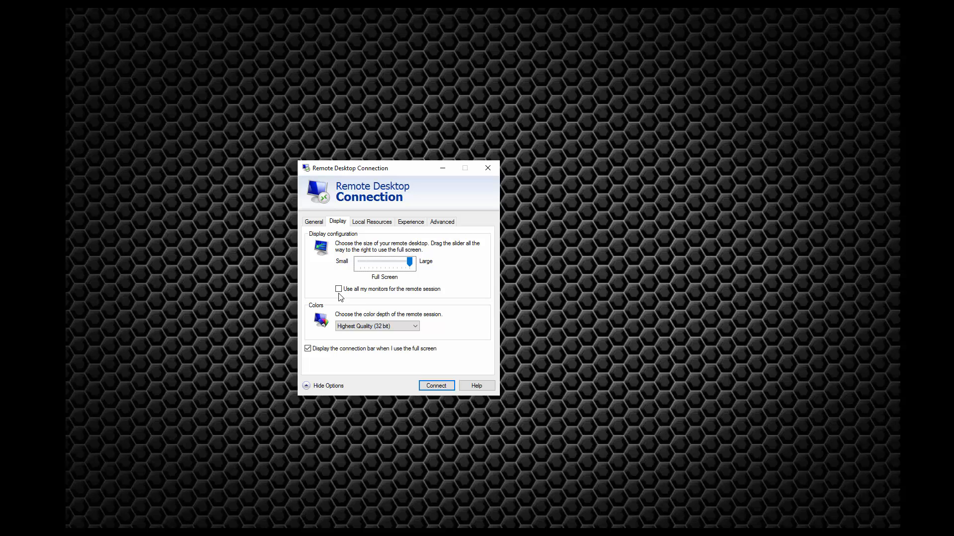
# - Review the remote audio playback and recording choices among the local resource options
pyautogui.click(366, 224)
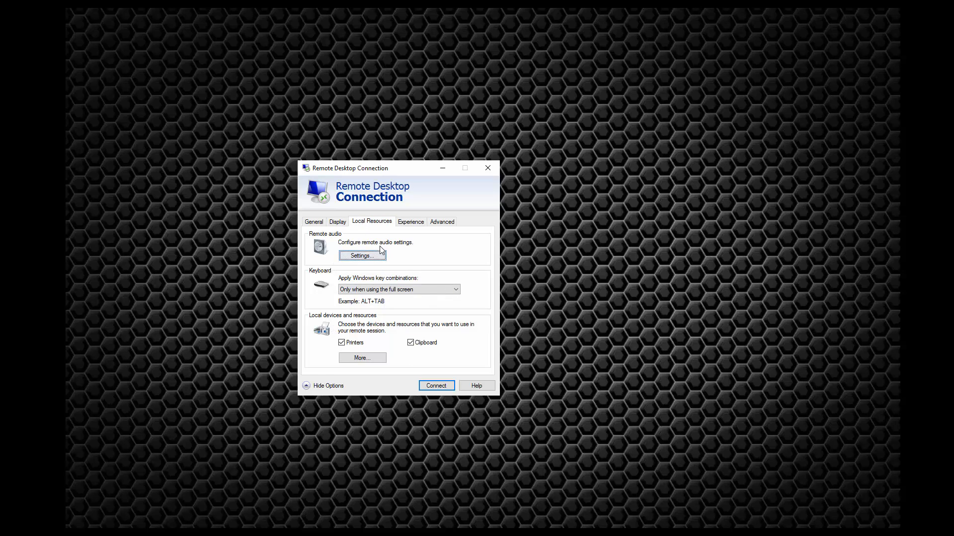
pyautogui.click(374, 261)
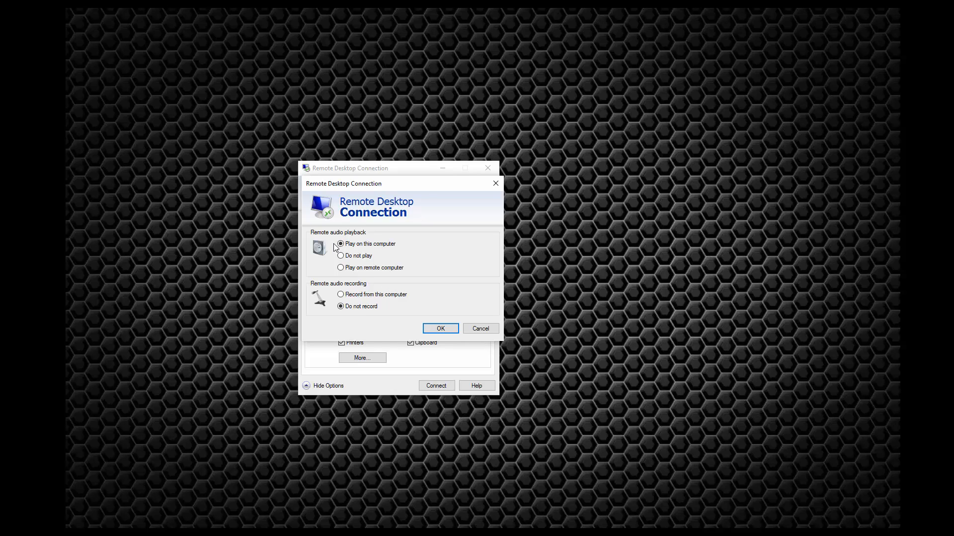
pyautogui.click(475, 328)
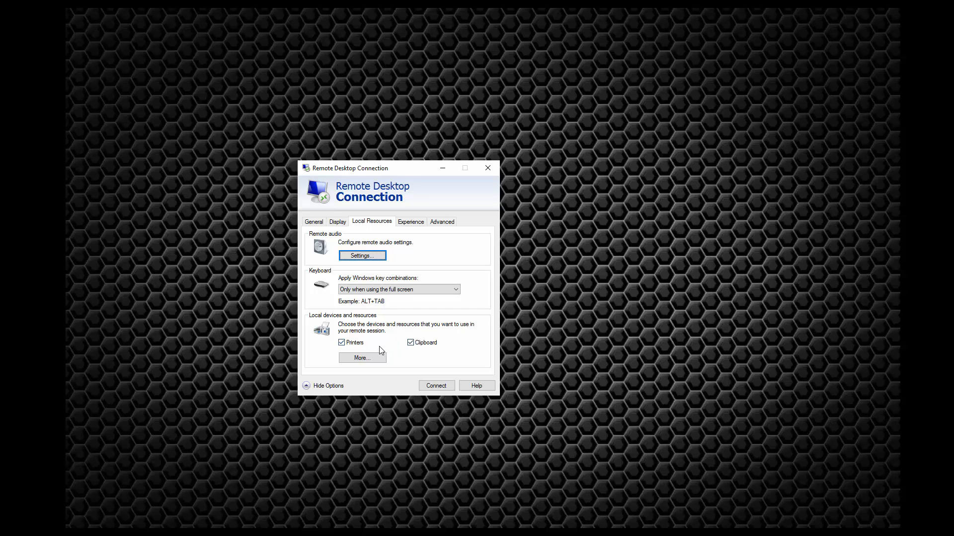
# - Try the Modem (56 kbps) performance profile, and set the connection speed to LAN (10 Mbps or higher)
pyautogui.click(400, 225)
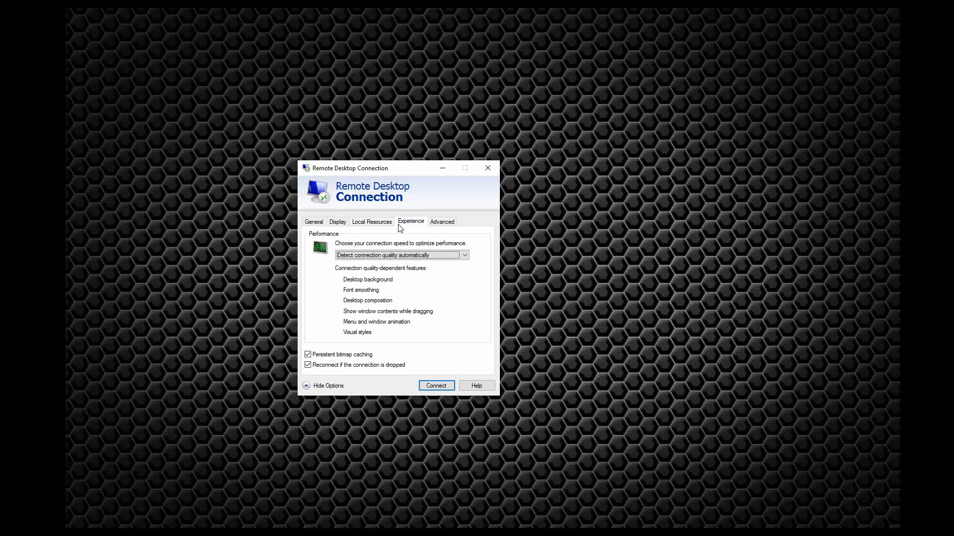
pyautogui.click(466, 255)
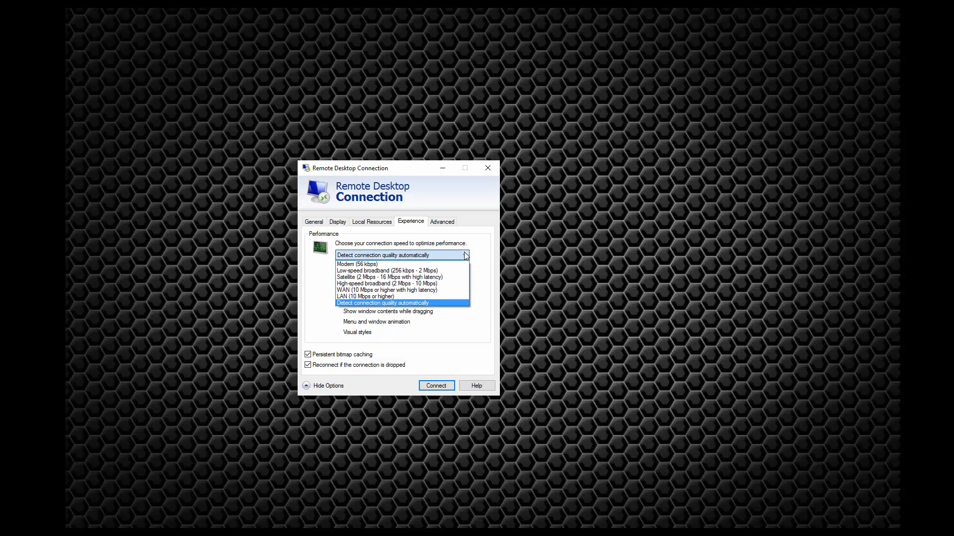
pyautogui.click(442, 265)
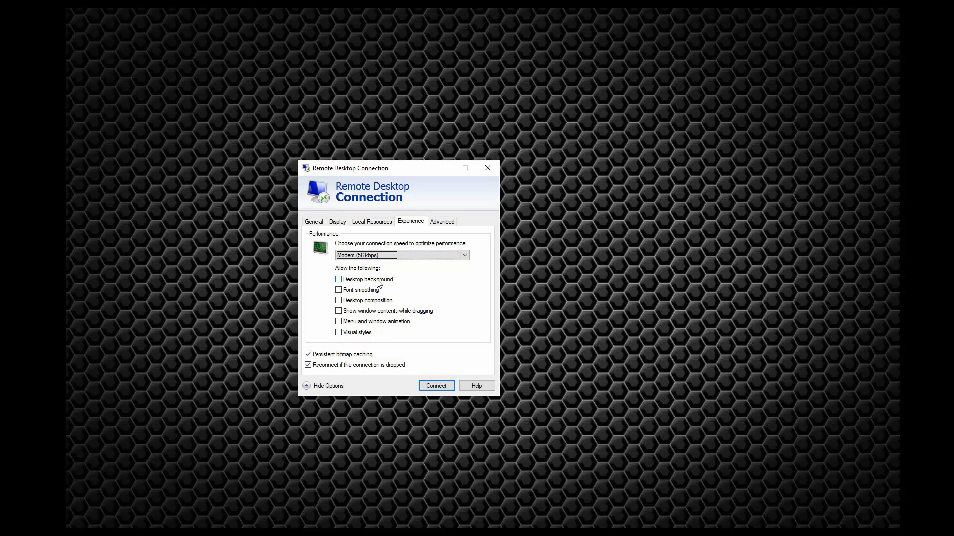
pyautogui.click(464, 255)
pyautogui.click(431, 297)
# - Disable Desktop background for the session, and switch Font smoothing and Desktop composition off and back on
pyautogui.click(339, 281)
pyautogui.click(339, 291)
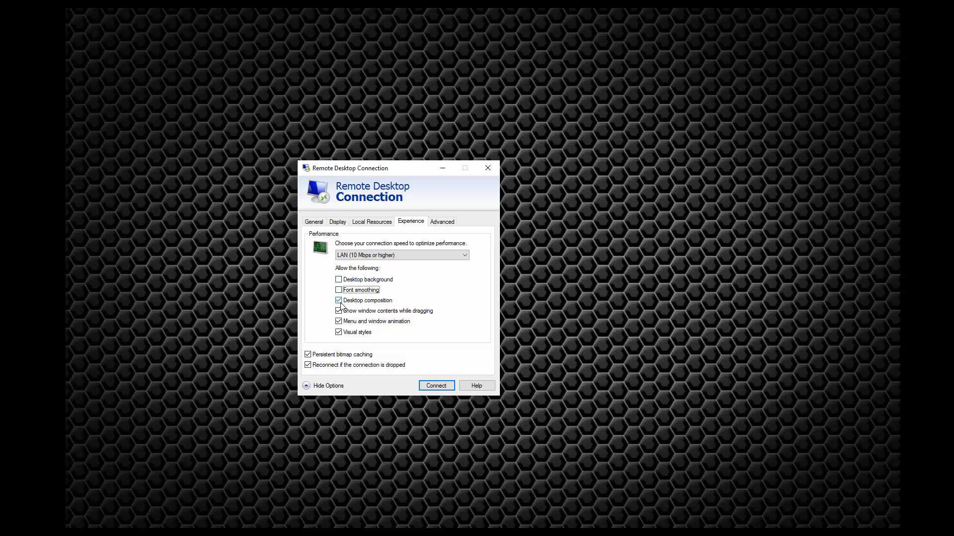
pyautogui.click(338, 301)
pyautogui.click(339, 280)
pyautogui.click(339, 280)
pyautogui.click(338, 290)
pyautogui.click(339, 301)
# - Connect to 10.255.1.49, entering the account password and choosing to remember the credentials
pyautogui.click(444, 220)
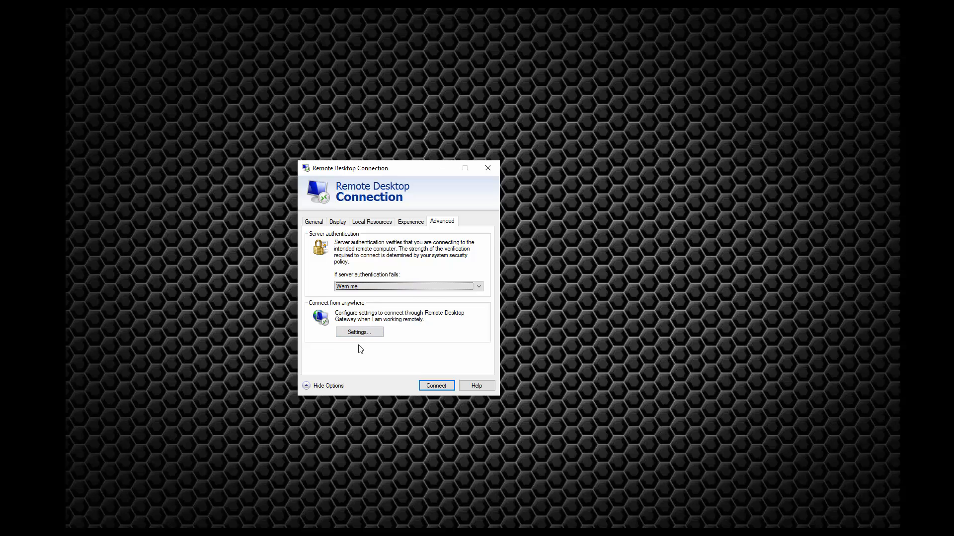
pyautogui.click(310, 222)
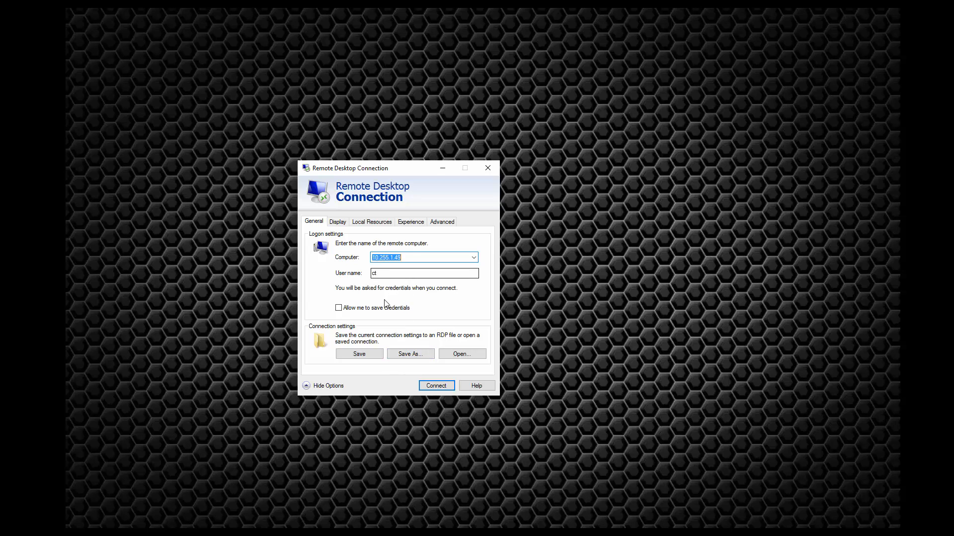
pyautogui.click(434, 387)
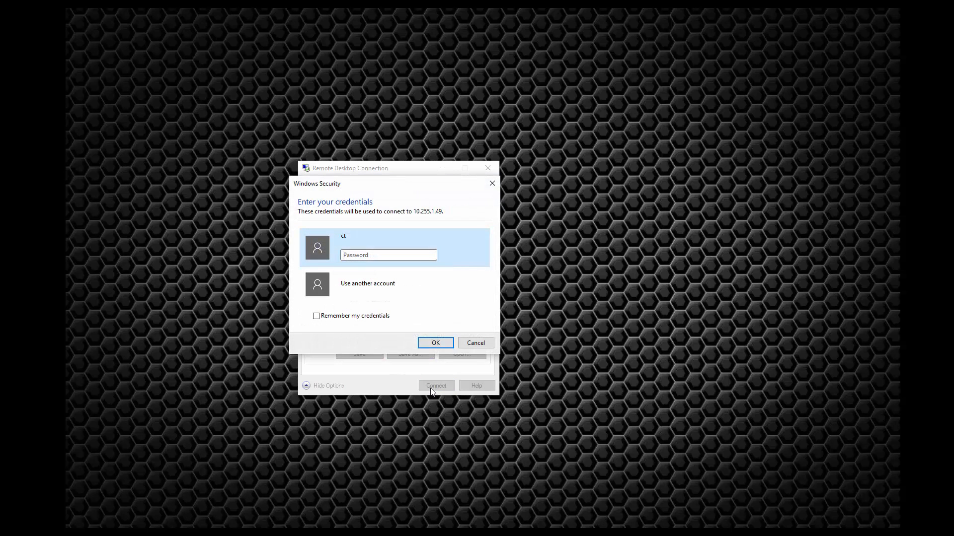
pyautogui.write('••••••••')
pyautogui.click(335, 315)
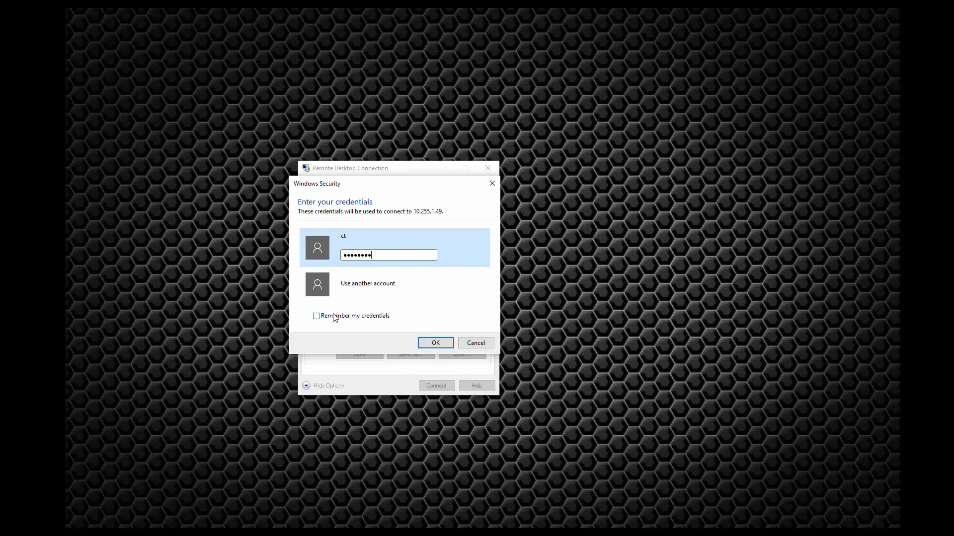
pyautogui.click(435, 343)
pyautogui.click(431, 365)
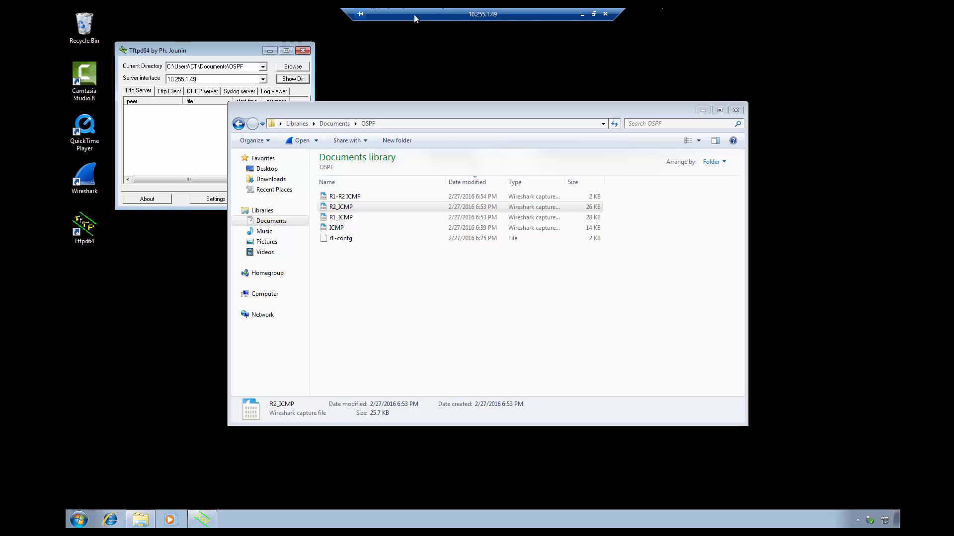
# - Disconnect the remote session and look at the option to save the connection settings as an RDP file
pyautogui.click(606, 14)
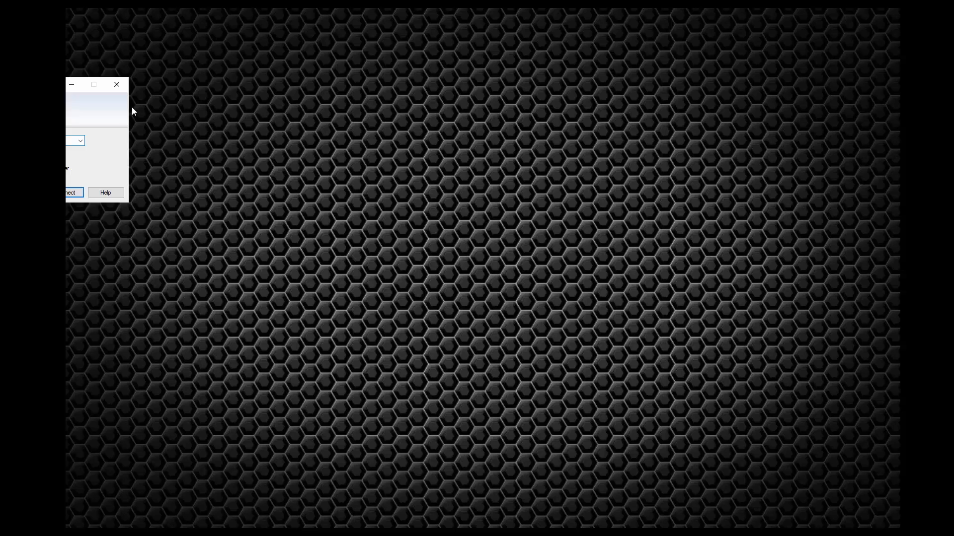
pyautogui.click(302, 263)
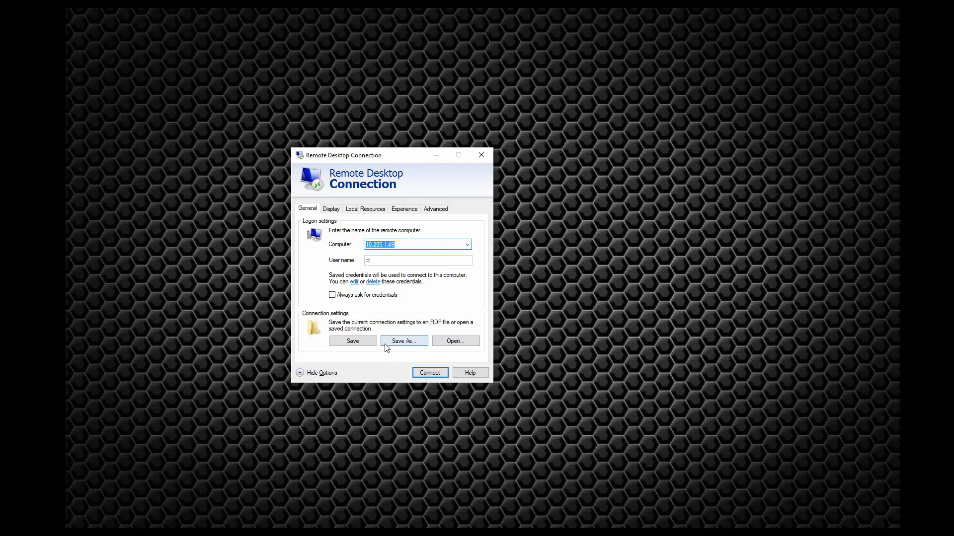
pyautogui.click(396, 343)
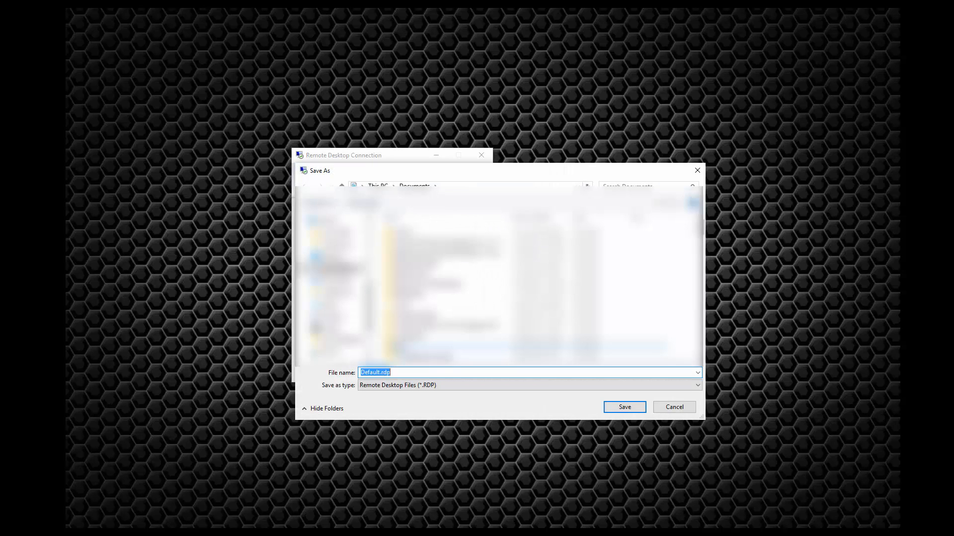
pyautogui.click(700, 171)
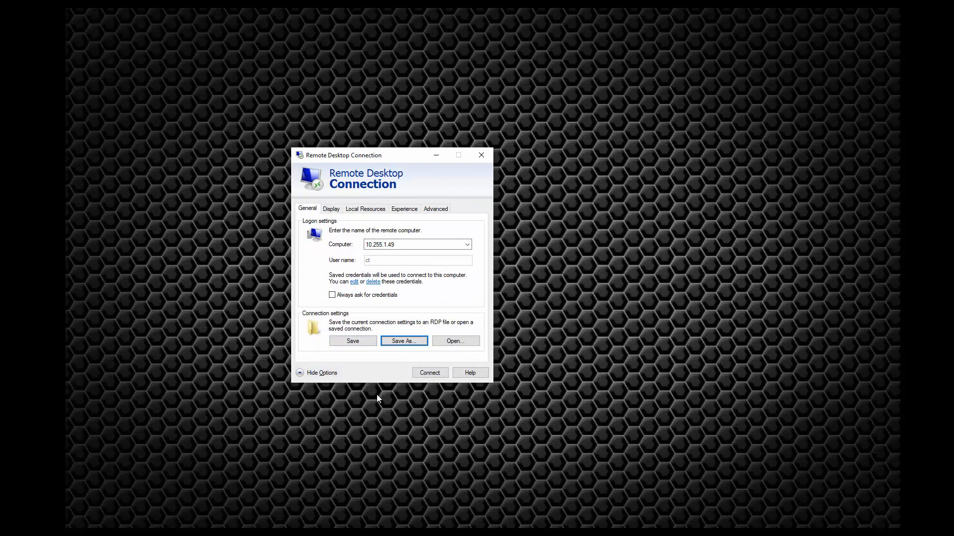
# - Reconnect to 10.255.1.49 with the saved credentials, accepting the certificate warning
pyautogui.click(428, 373)
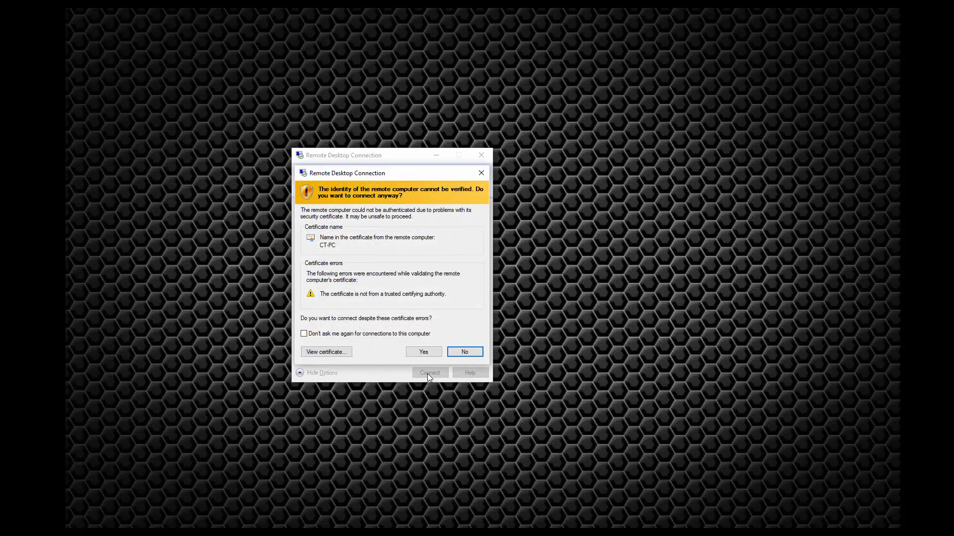
pyautogui.click(424, 351)
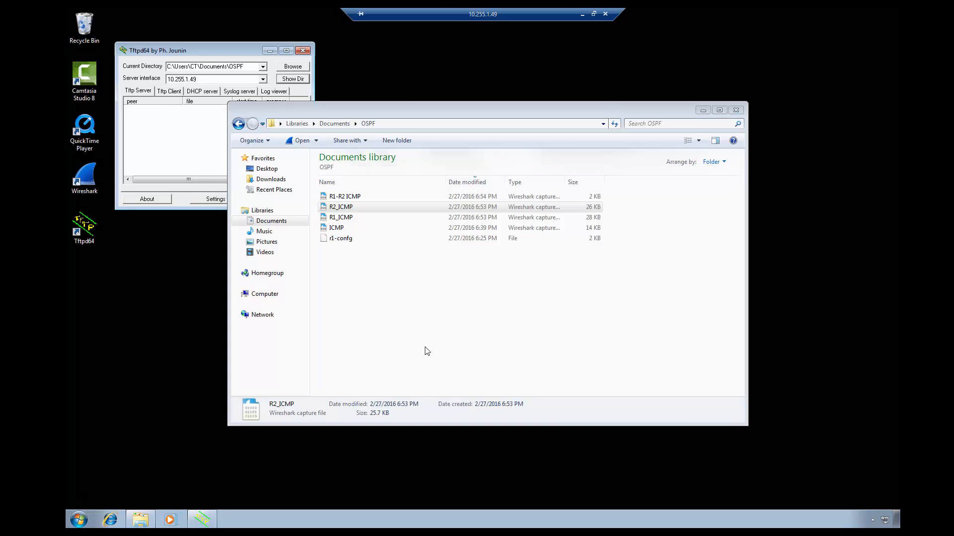
# - Close the OSPF folder window and the Tftpd64 application on the remote desktop
pyautogui.click(735, 110)
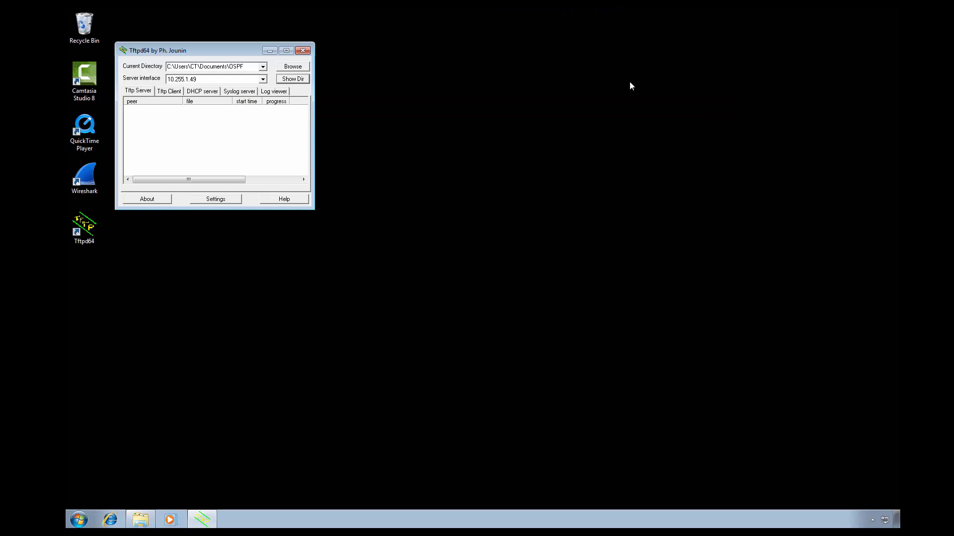
pyautogui.click(301, 52)
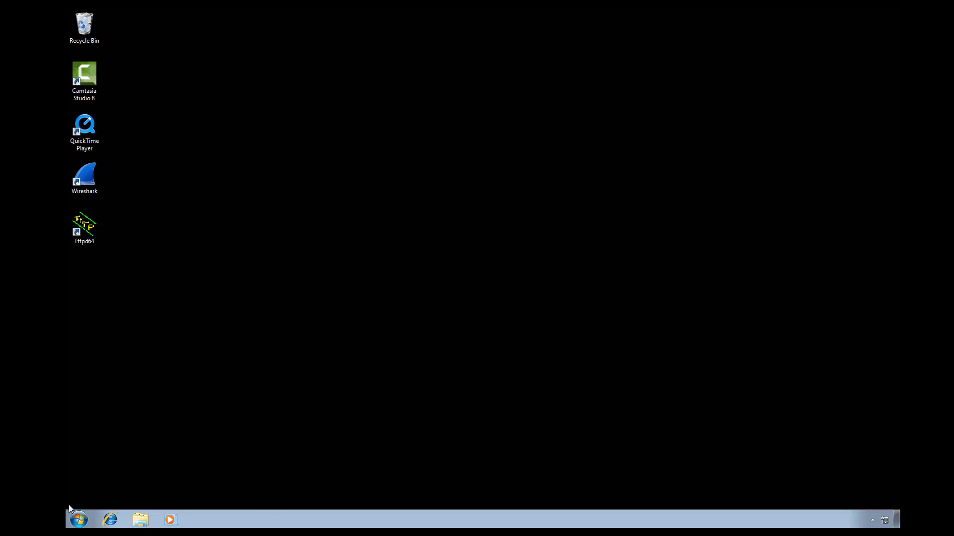
# - Look at the session-ending choices offered beside Log off on the remote PC, and leave without choosing one
pyautogui.click(80, 518)
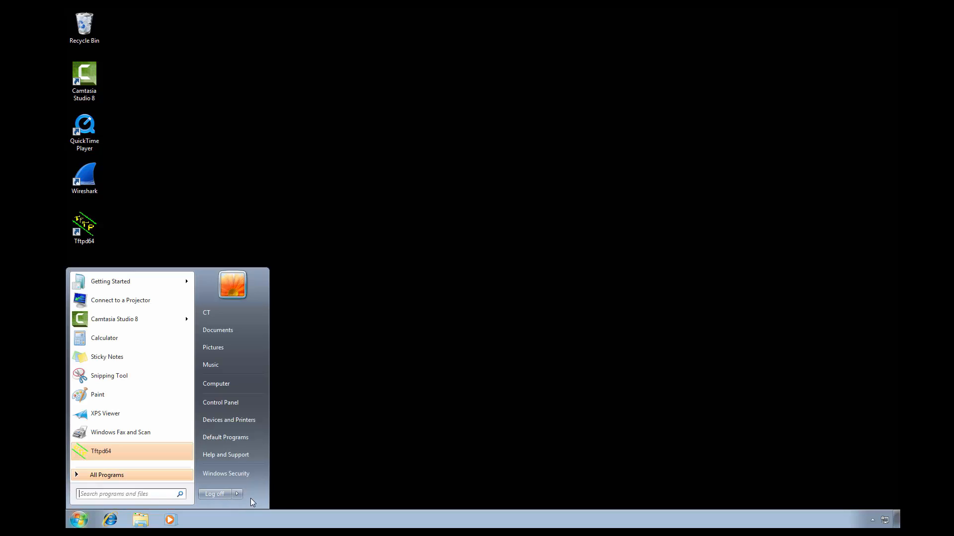
pyautogui.moveTo(237, 494)
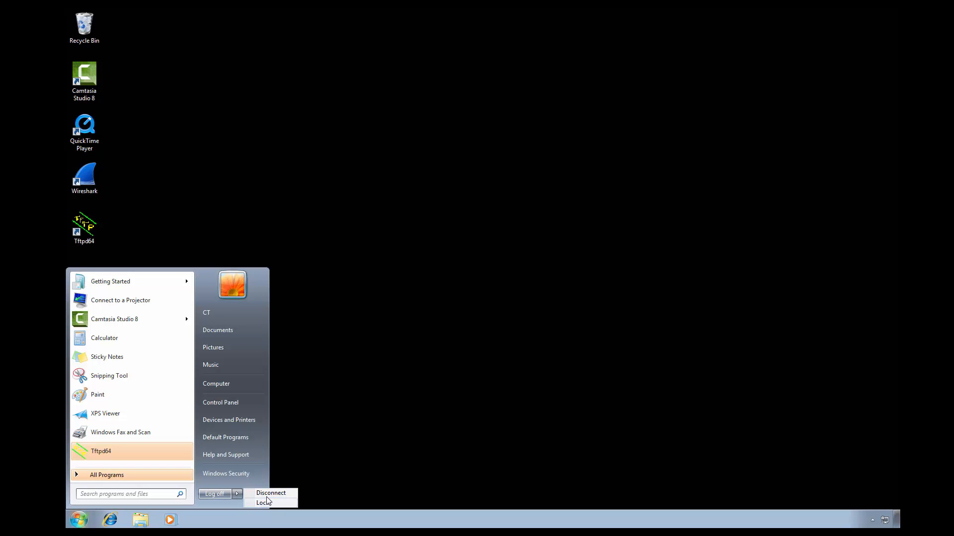
pyautogui.click(397, 411)
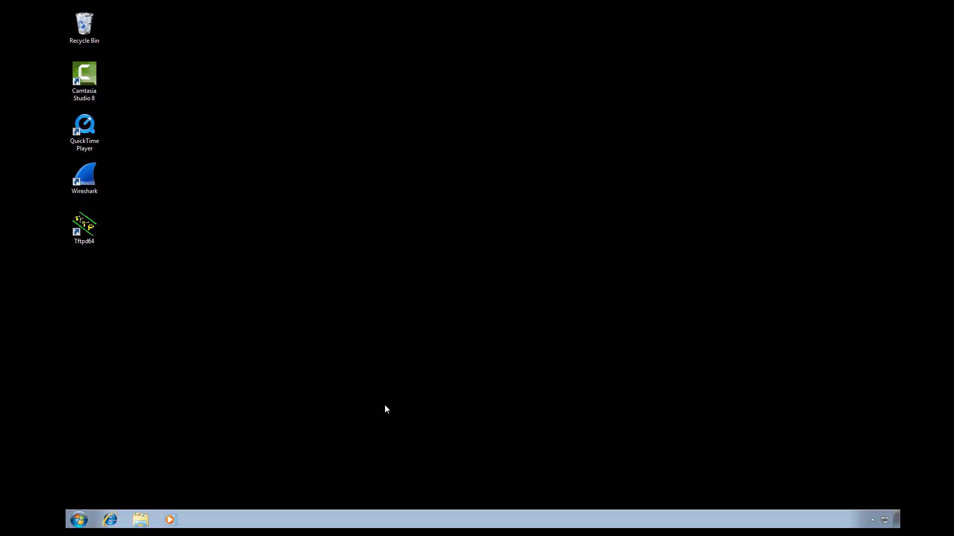
# - Open a Command Prompt on the remote PC and display the shutdown command's help with "shutdown /?"
pyautogui.click(78, 519)
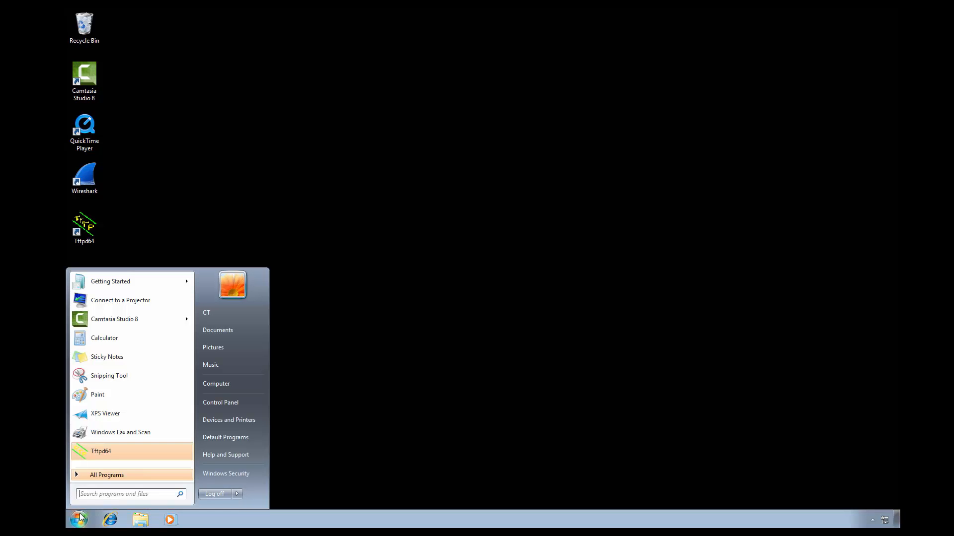
pyautogui.write('cmd')
pyautogui.press('Return')
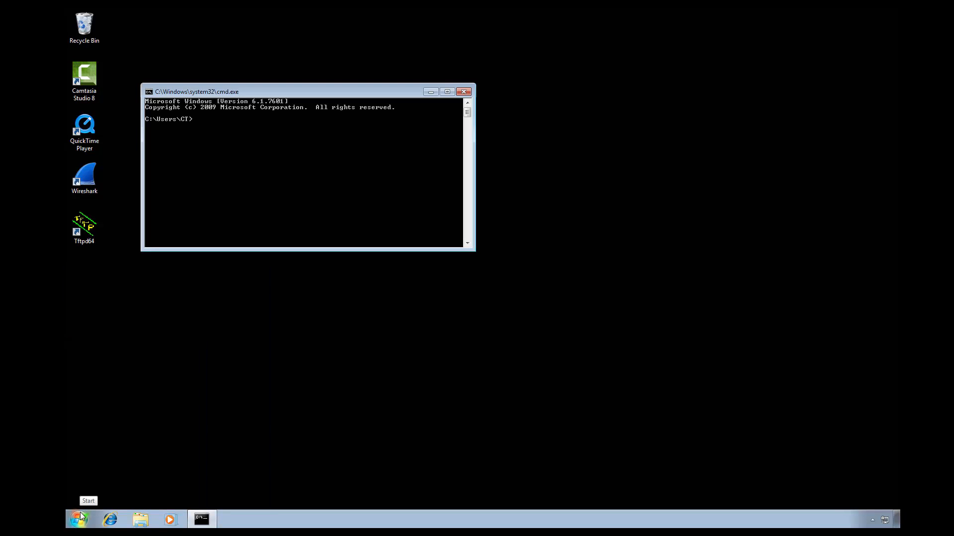
pyautogui.moveTo(246, 95); pyautogui.dragTo(312, 158)
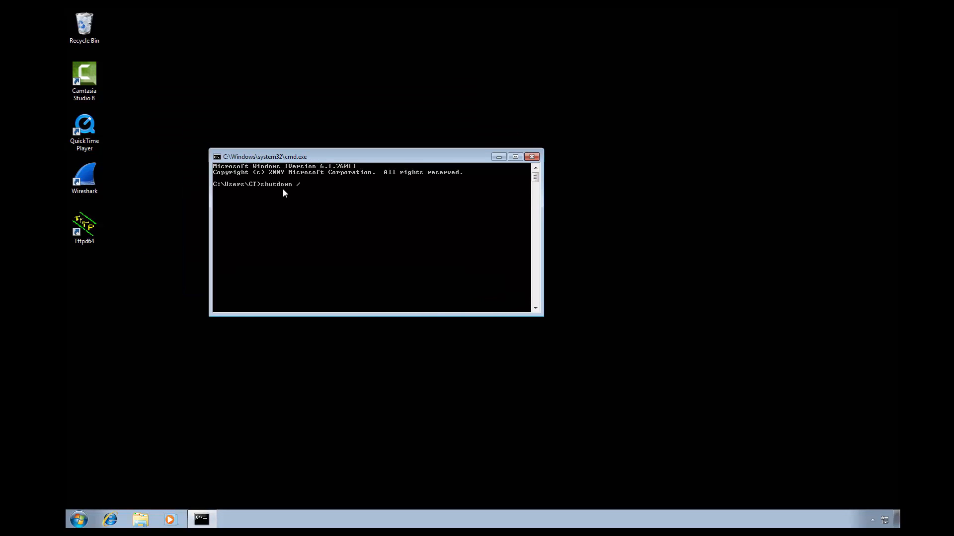
pyautogui.write('shutdown /?')
pyautogui.press('Return')
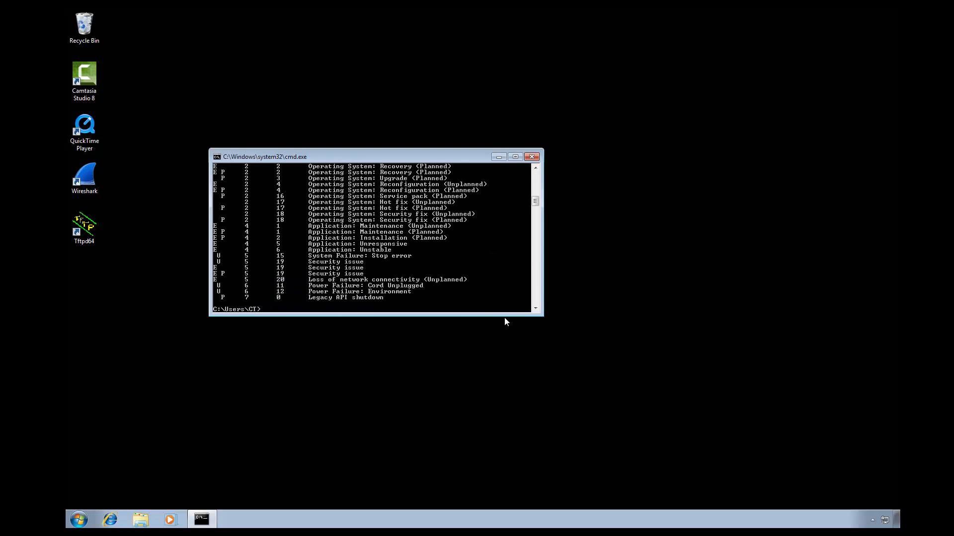
# - Enlarge the Command Prompt window and examine the shutdown help, highlighting the /r option line and the /s option line
pyautogui.moveTo(542, 316); pyautogui.dragTo(566, 495)
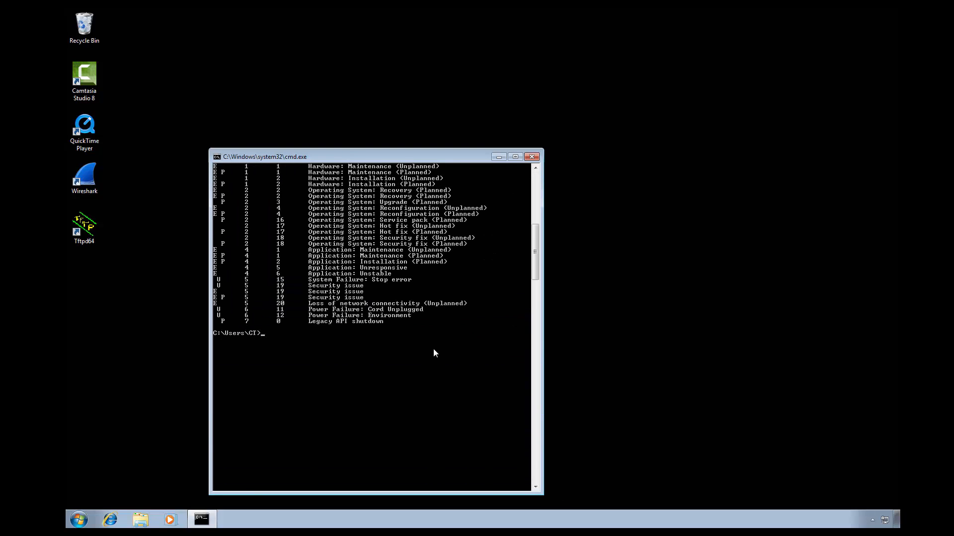
pyautogui.scroll(17, 433, 349)
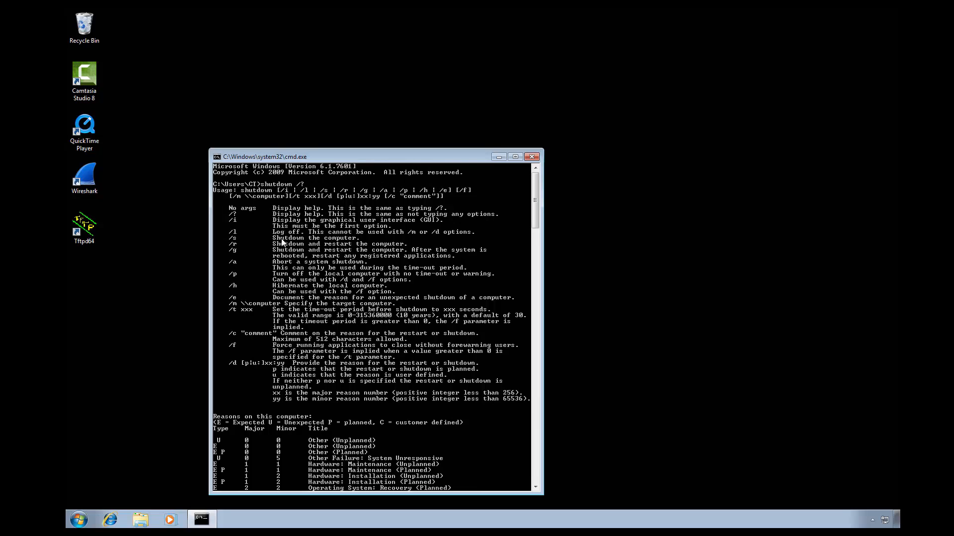
pyautogui.rightClick(397, 243)
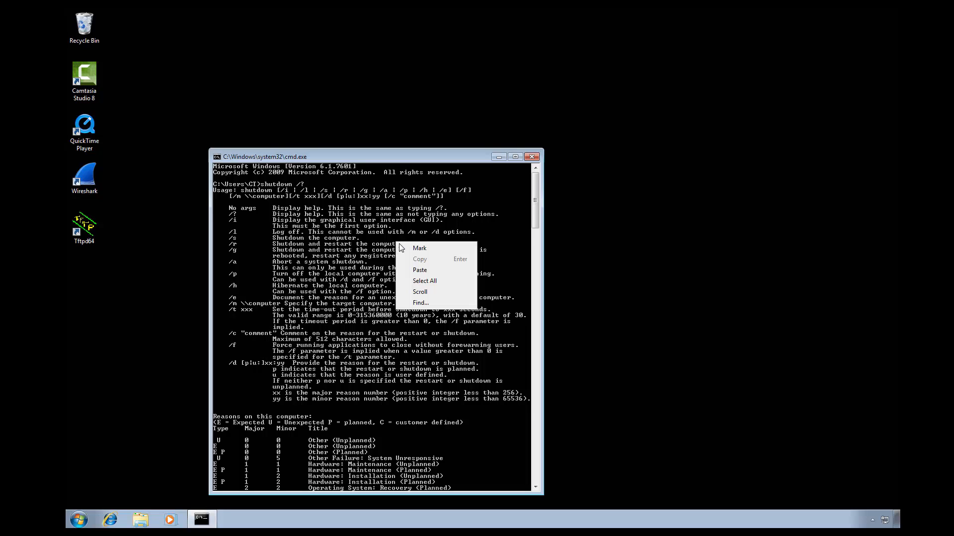
pyautogui.click(420, 251)
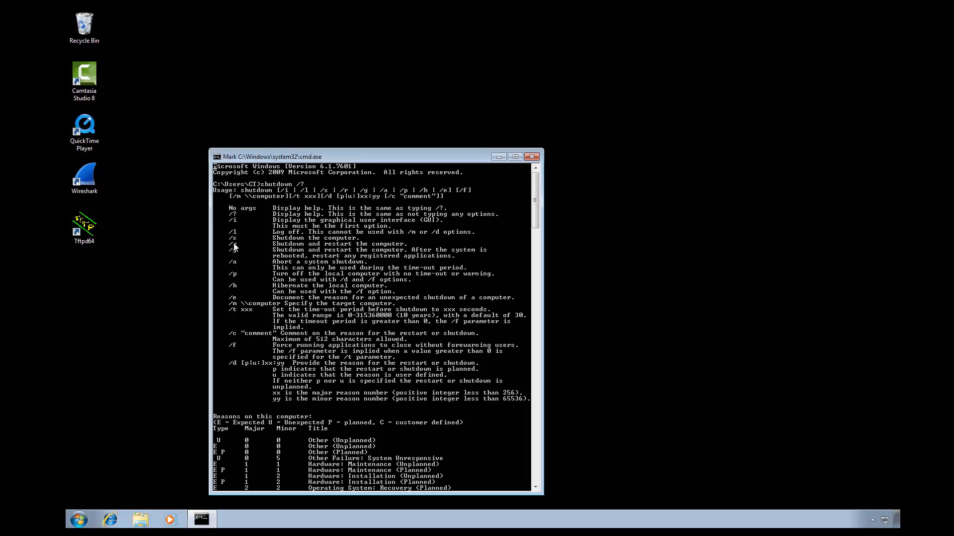
pyautogui.moveTo(228, 245); pyautogui.dragTo(399, 250)
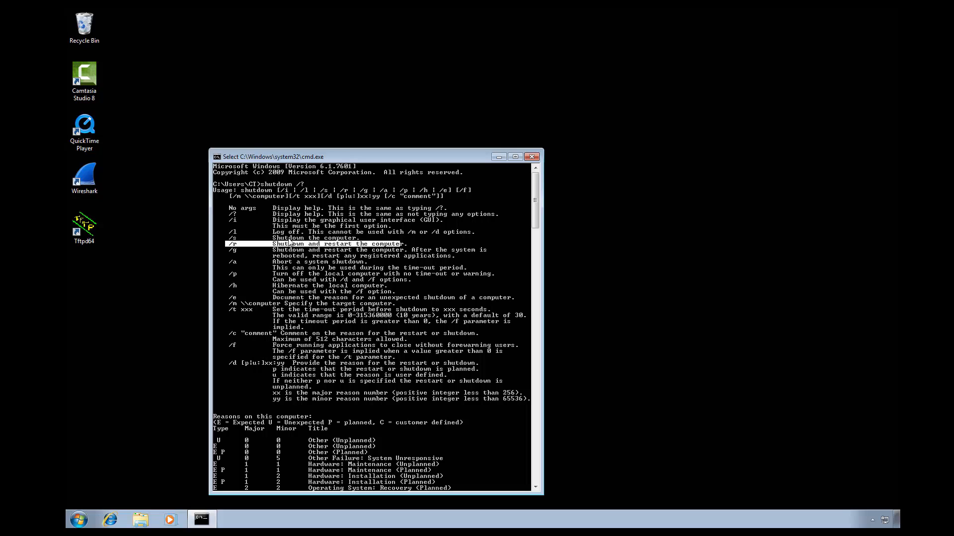
pyautogui.moveTo(226, 238); pyautogui.dragTo(364, 240)
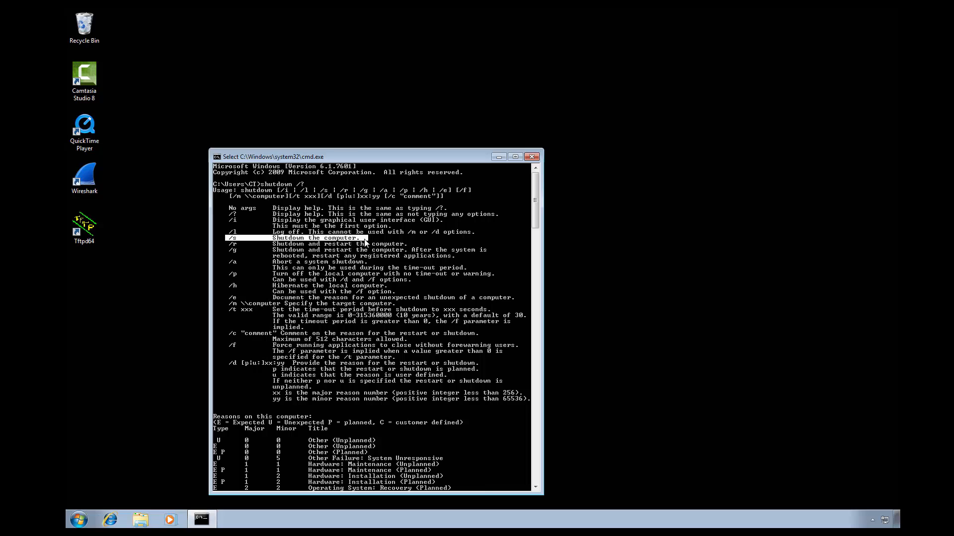
# - Write "shutdown /r" at the prompt, erase it without running it, and close the Command Prompt
pyautogui.scroll(-5, 455, 452)
pyautogui.press('Return')
pyautogui.press('Return')
pyautogui.press('Return')
pyautogui.press('Up')
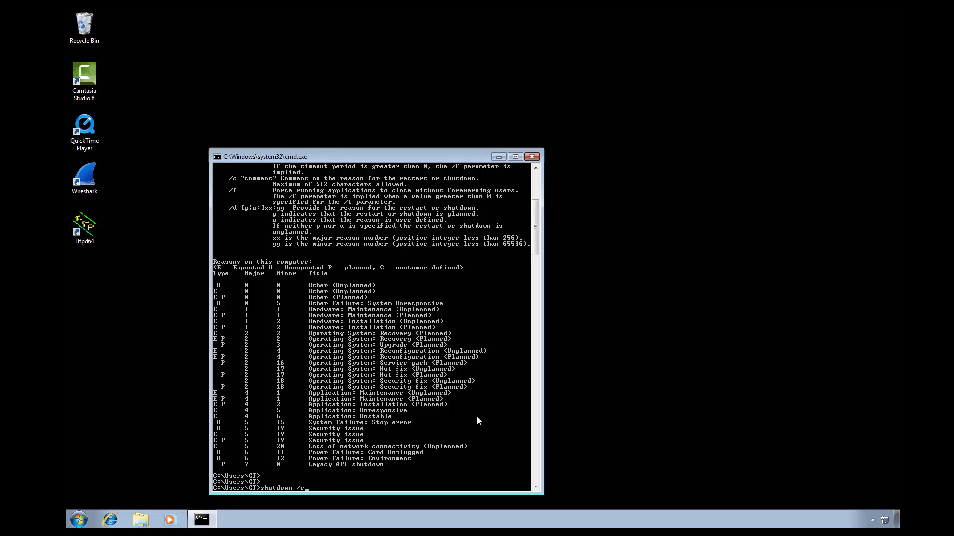
pyautogui.press('BackSpace')
pyautogui.press('BackSpace')
pyautogui.press('BackSpace')
pyautogui.press('BackSpace')
pyautogui.press('BackSpace')
pyautogui.press('BackSpace')
pyautogui.press('BackSpace')
pyautogui.press('BackSpace')
pyautogui.press('BackSpace')
pyautogui.press('BackSpace')
pyautogui.click(531, 156)
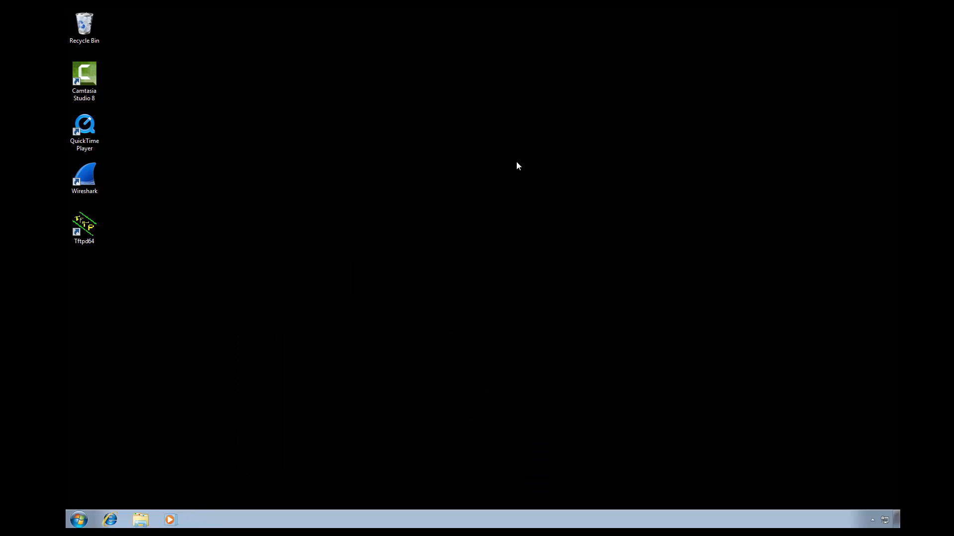